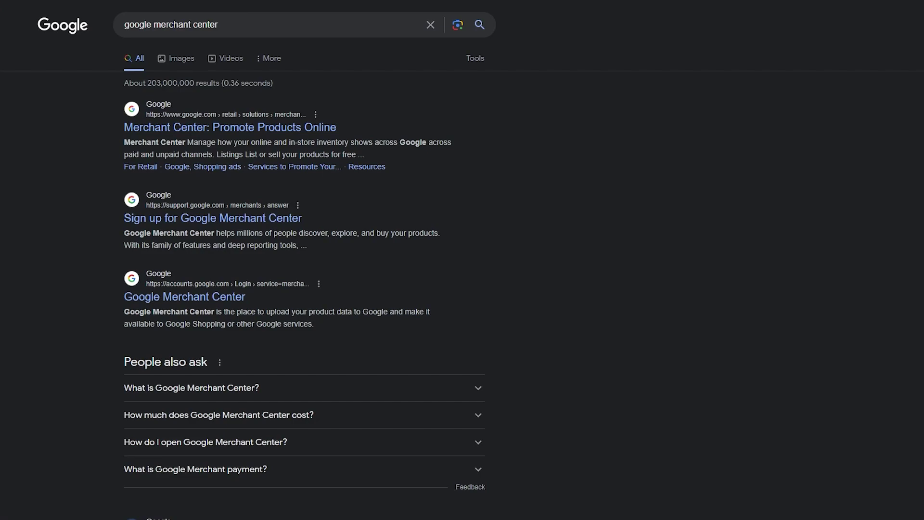
Open the Merchant Center: Promote Products Online result and read how Merchant Center works
left_click(249, 128)
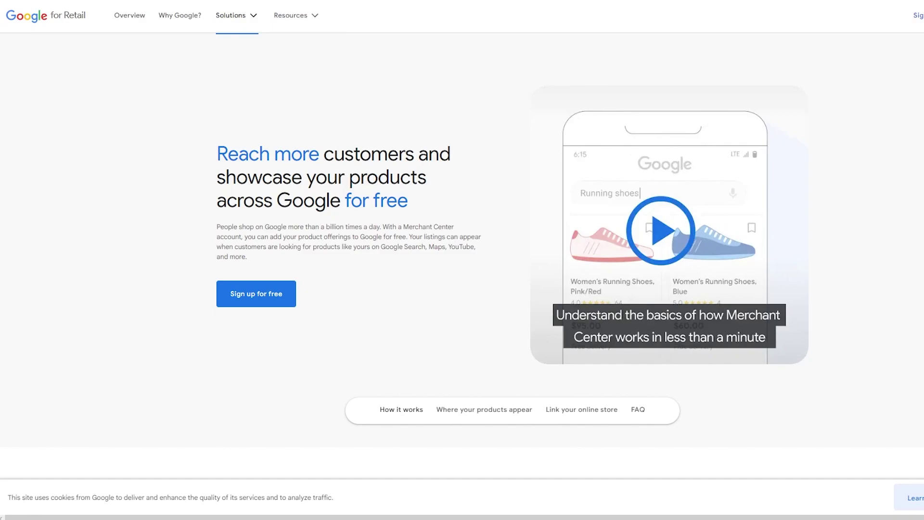
scroll(875, 295, "down", 5)
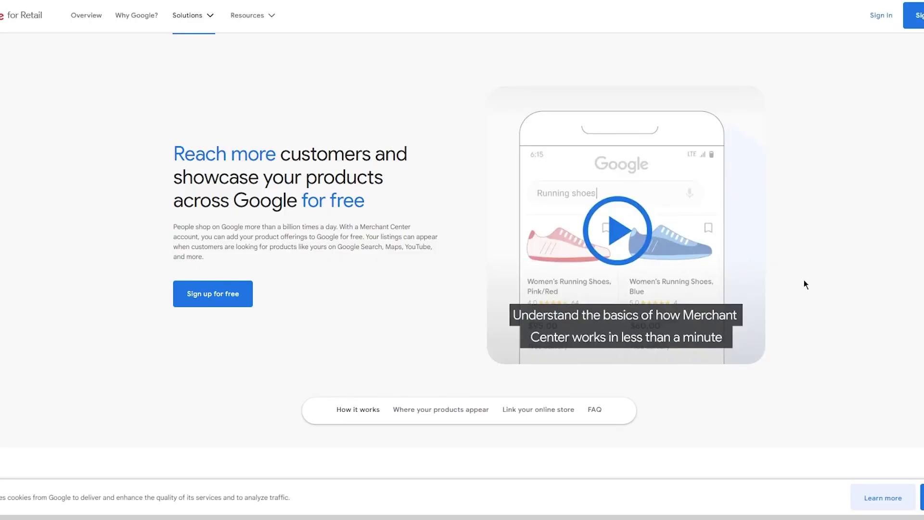
scroll(803, 279, "down", 5)
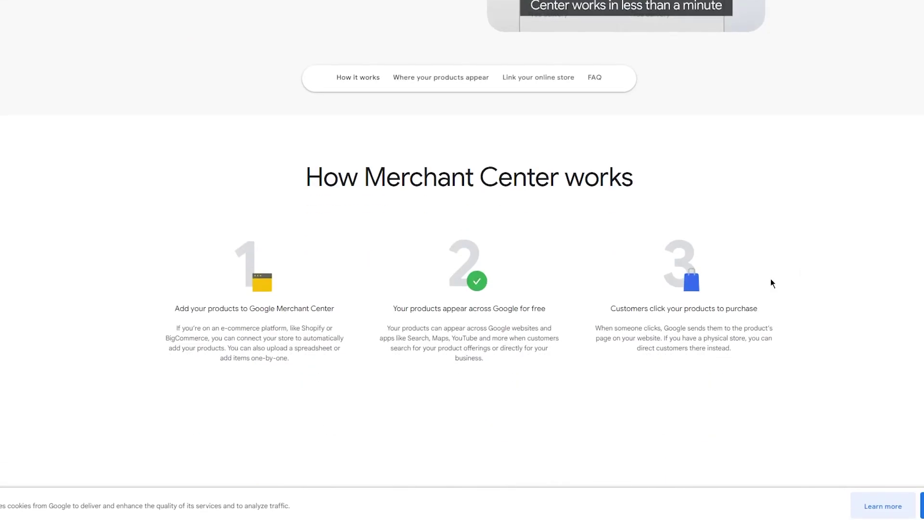
left_click_drag(409, 187, 680, 196)
left_click(690, 196)
left_click_drag(139, 328, 786, 311)
left_click(373, 316)
left_click(573, 321)
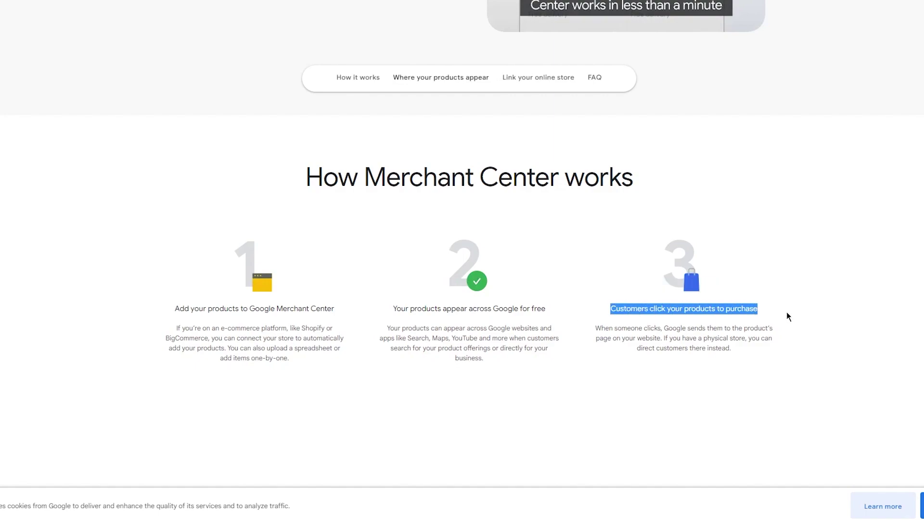
left_click(786, 312)
scroll(470, 241, "down", 6)
scroll(350, 218, "up", 12)
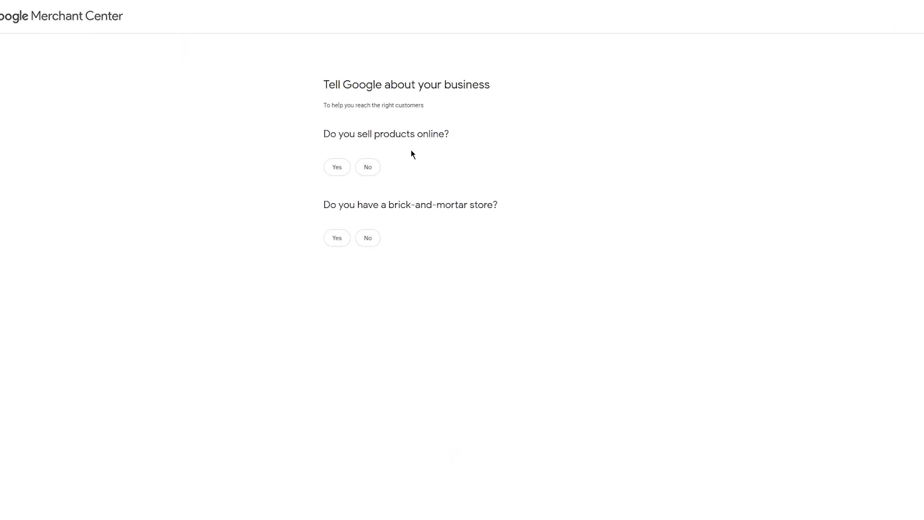
Try answering No to selling products online and No to having a brick-and-mortar store
left_click(335, 167)
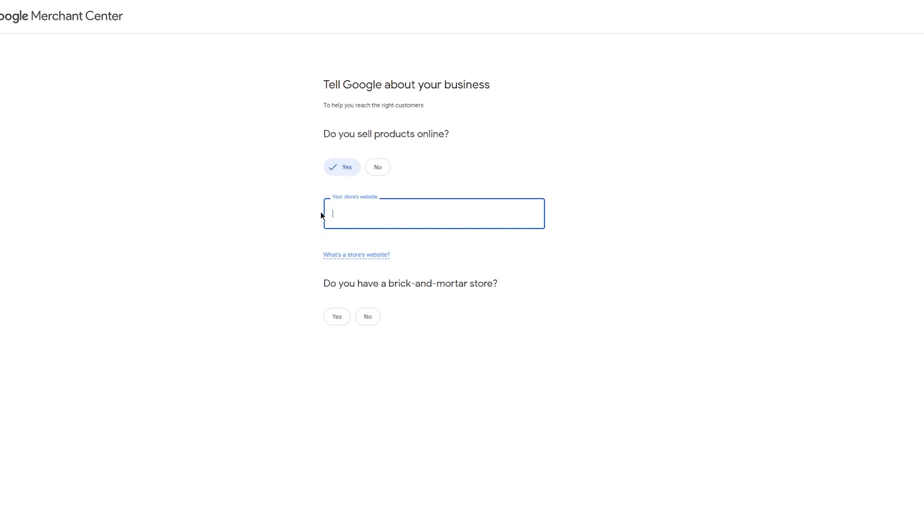
left_click(378, 169)
left_click(339, 171)
left_click(379, 169)
left_click(336, 171)
left_click(375, 168)
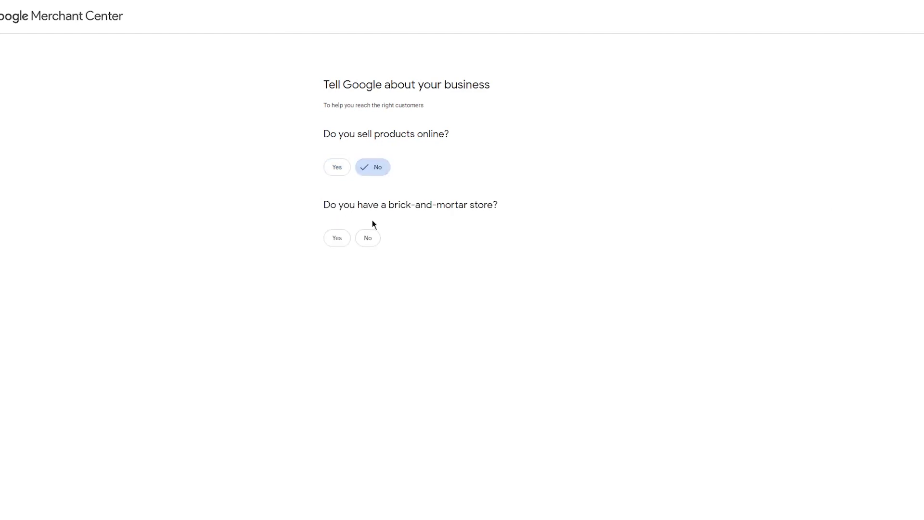
left_click(375, 234)
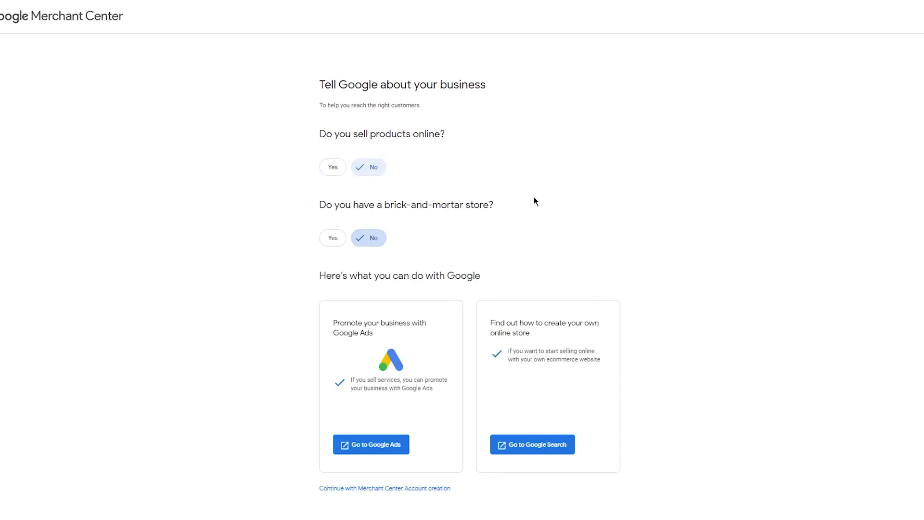
scroll(534, 200, "down", 1)
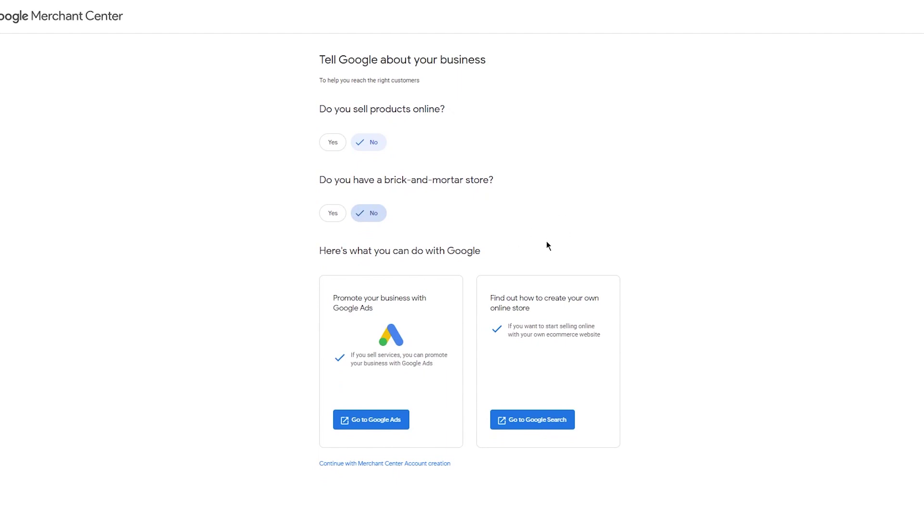
scroll(385, 255, "up", 1)
Answer Yes to both the brick-and-mortar and online selling questions, enter johnsgoodstore.com as the store's website, and continue
left_click(334, 239)
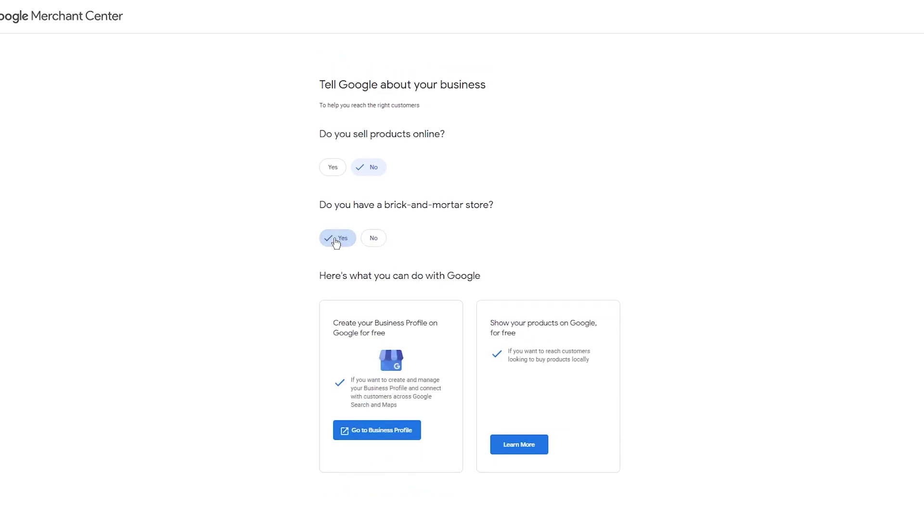
left_click(331, 168)
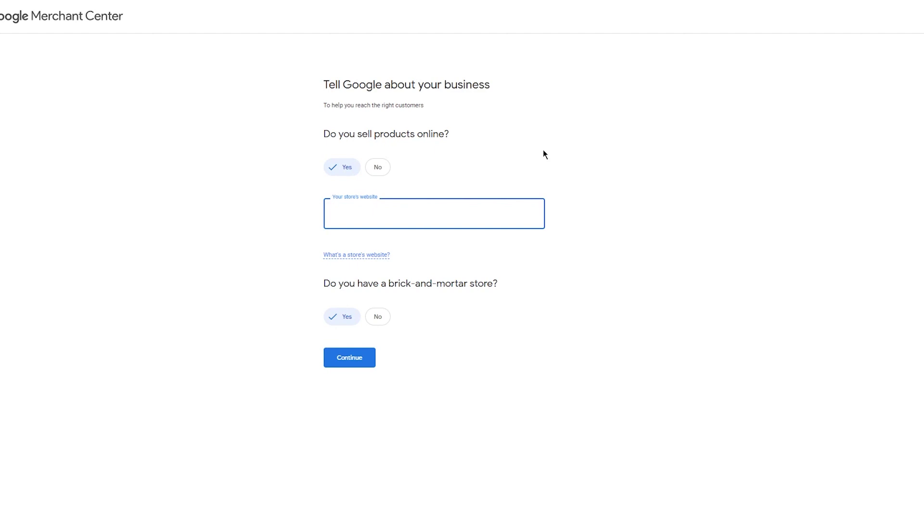
type("johnsgoodstore.com")
left_click(344, 363)
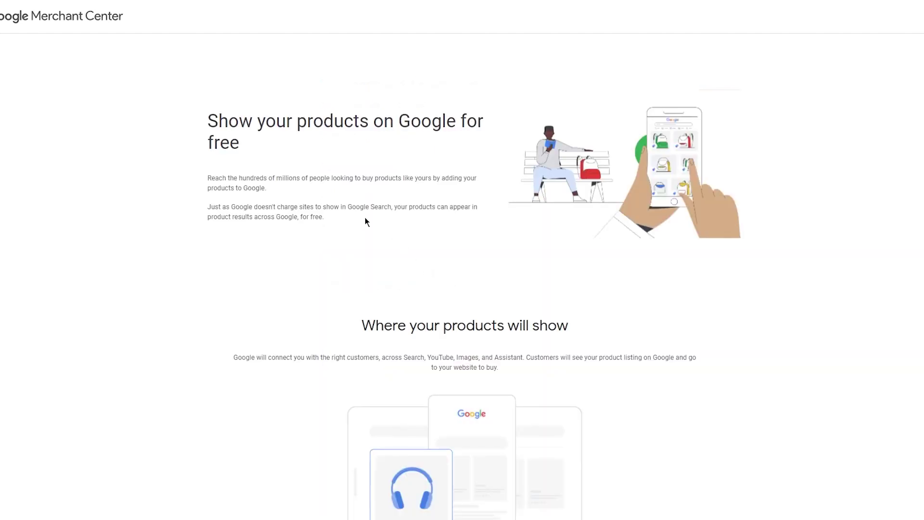
Read the introduction about showing products on Google for free
scroll(202, 128, "down", 5)
scroll(199, 181, "up", 5)
left_click_drag(198, 181, 391, 215)
left_click(361, 235)
left_click_drag(327, 233, 205, 174)
left_click(308, 203)
left_click_drag(186, 212, 366, 222)
left_click(355, 230)
left_click_drag(233, 207, 376, 227)
left_click(258, 221)
triple_click(259, 220)
left_click(260, 242)
Examine the section explaining where the products will show across Google
scroll(251, 242, "down", 3)
left_click_drag(218, 206, 571, 159)
left_click(789, 185)
triple_click(274, 191)
left_click(586, 209)
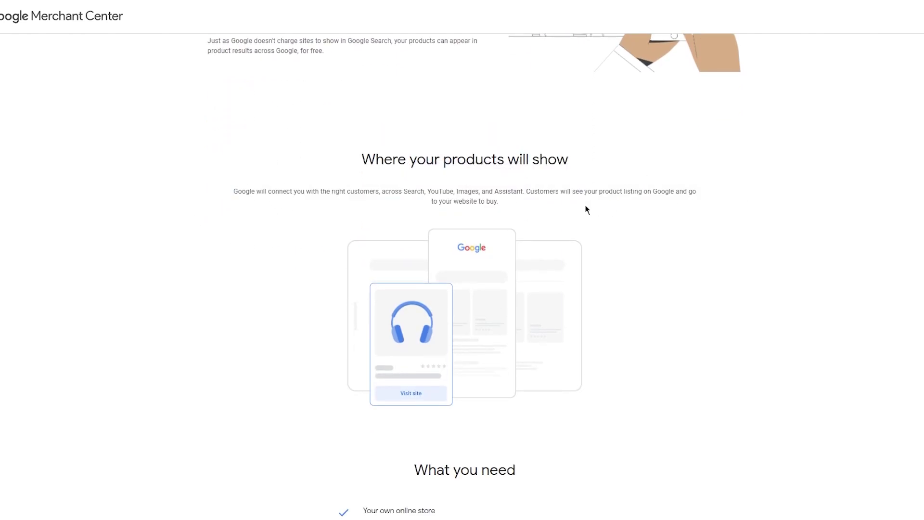
left_click_drag(319, 191, 417, 191)
left_click_drag(498, 201, 633, 216)
left_click(383, 198)
left_click(579, 220)
left_click(634, 215)
scroll(230, 250, "down", 2)
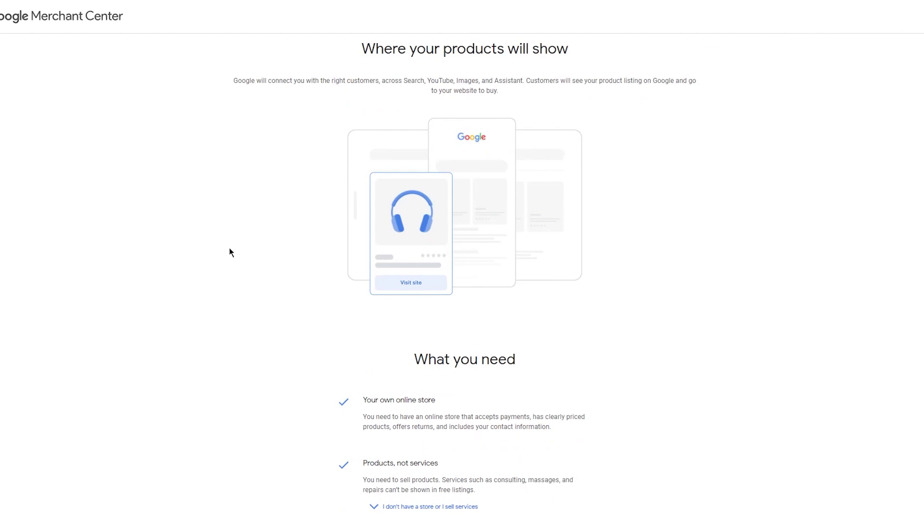
Review the online store and product requirements under What you need, and continue to Merchant Center
scroll(230, 249, "down", 3)
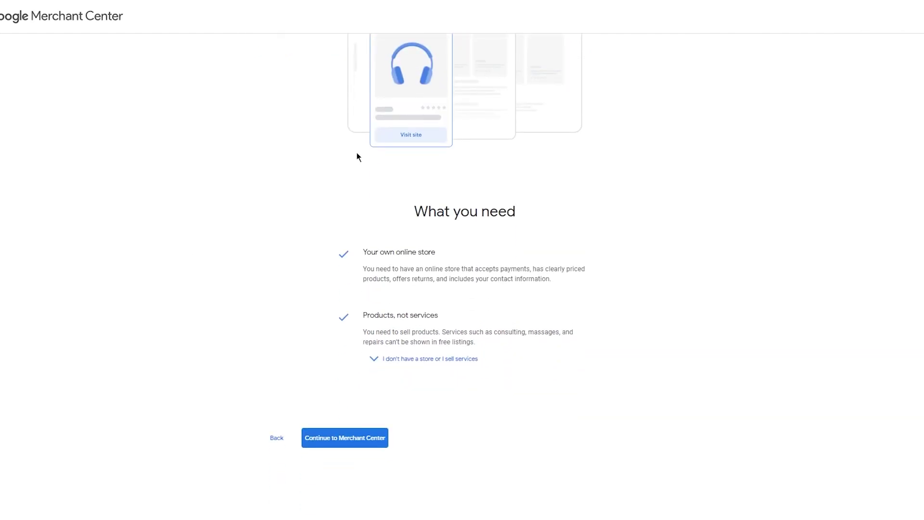
left_click_drag(364, 313, 439, 318)
left_click(486, 318)
left_click_drag(385, 330, 497, 331)
left_click(523, 359)
left_click(345, 437)
Enter Food bank as the business name and create the Merchant Center account
left_click(344, 136)
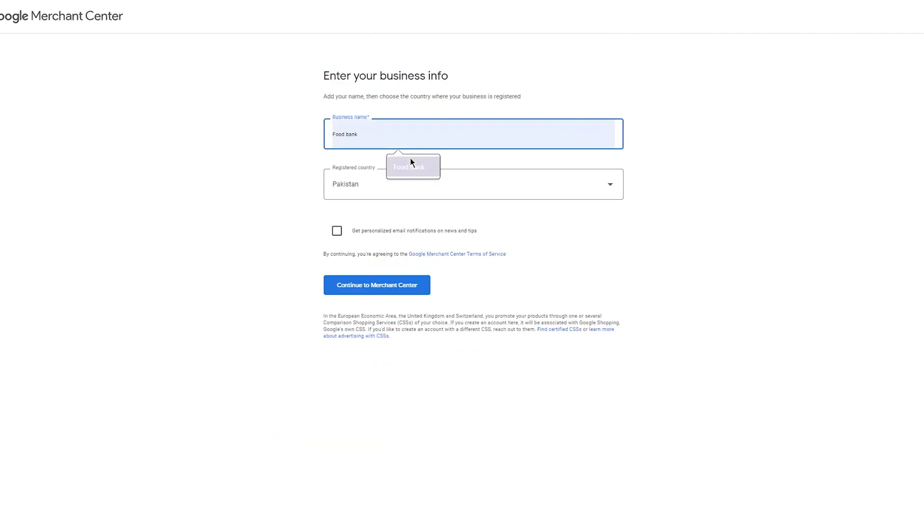
left_click(393, 162)
left_click(373, 175)
left_click(254, 163)
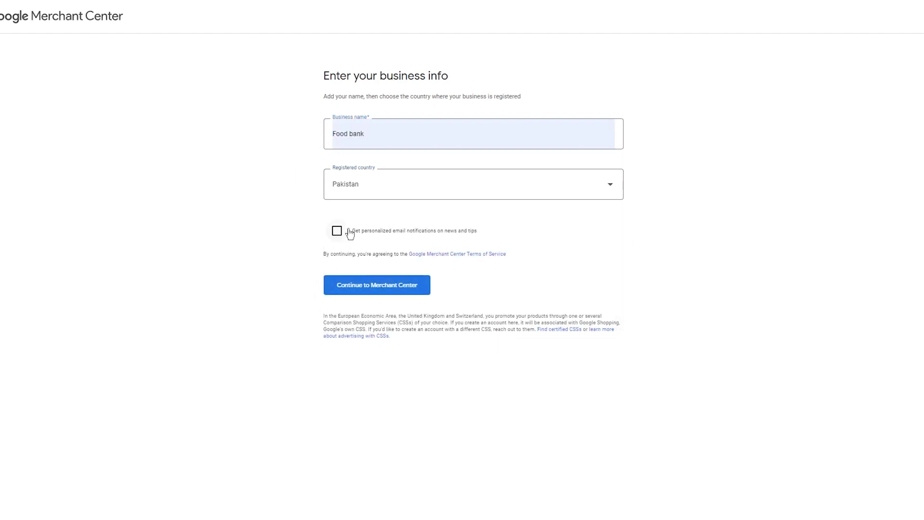
left_click(345, 286)
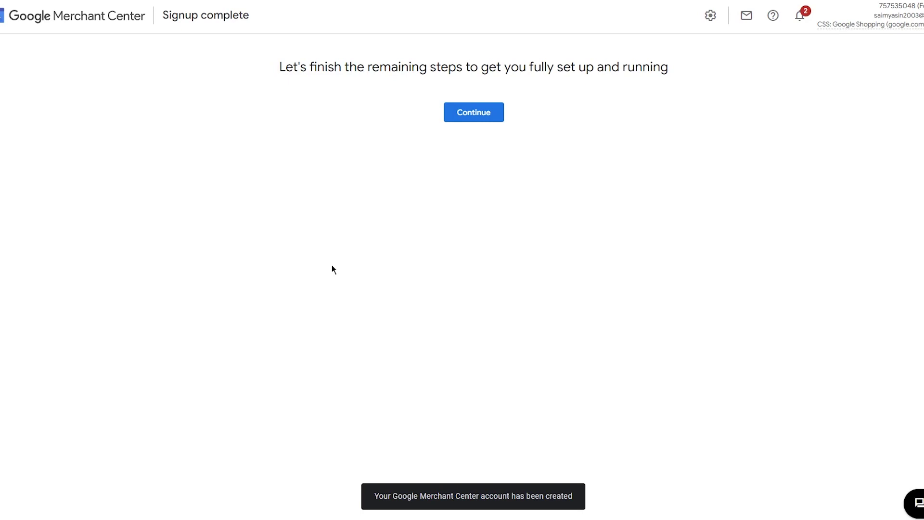
Continue with the remaining setup, review where the products will show, and proceed to the business details
left_click(464, 119)
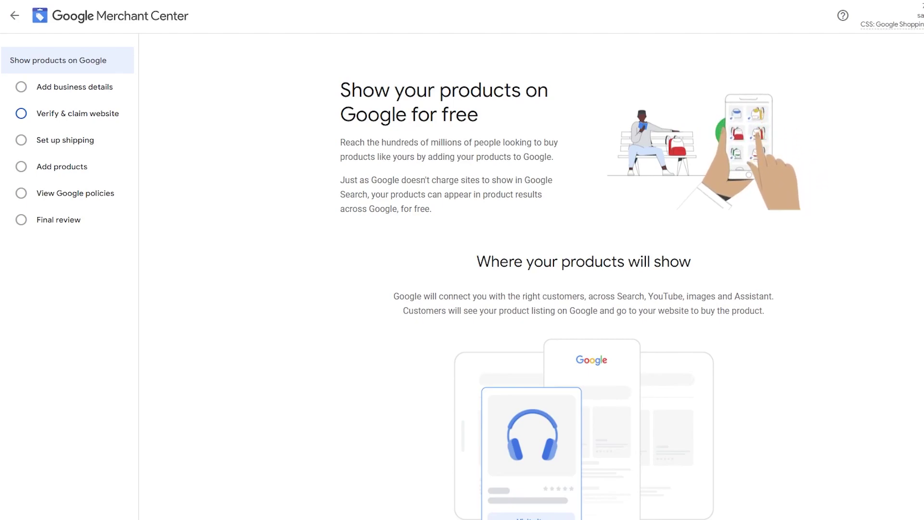
scroll(799, 303, "down", 2)
triple_click(415, 213)
left_click(767, 229)
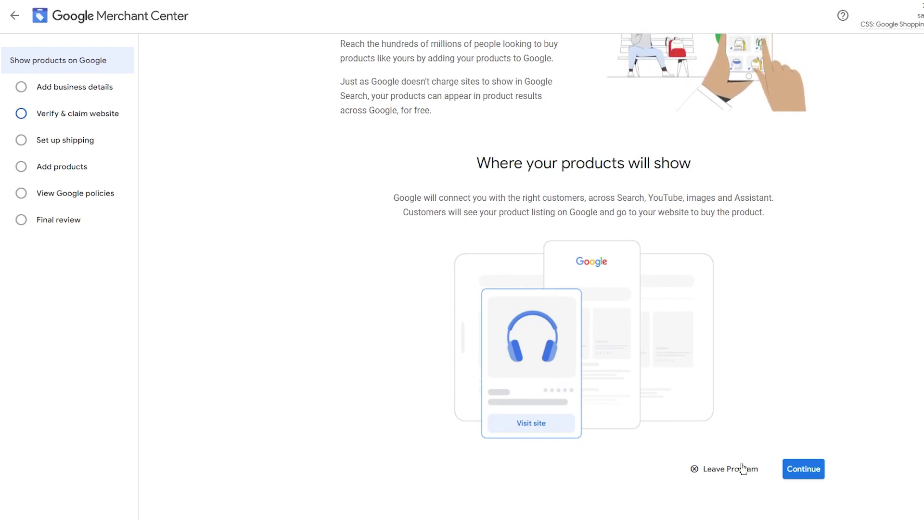
left_click(813, 471)
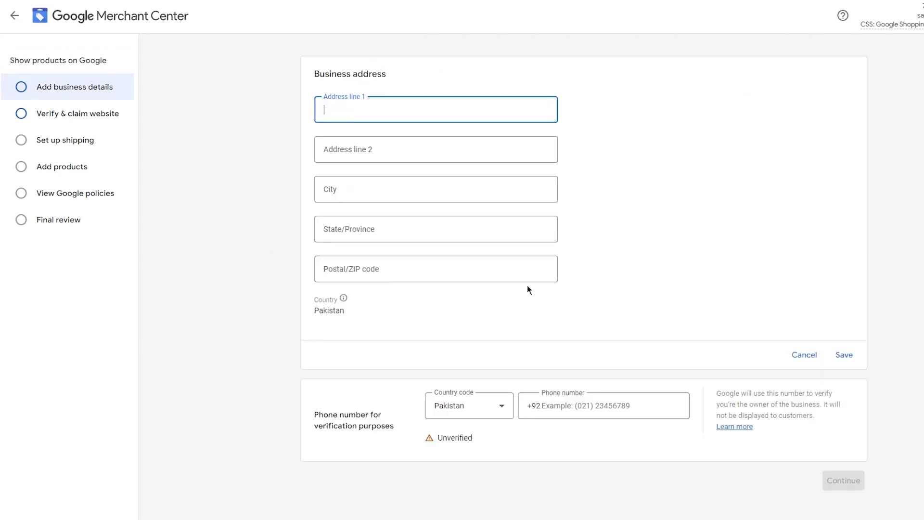
Fill in the business address and verification phone number from the saved details, removing the number's leading zero
left_click(404, 107)
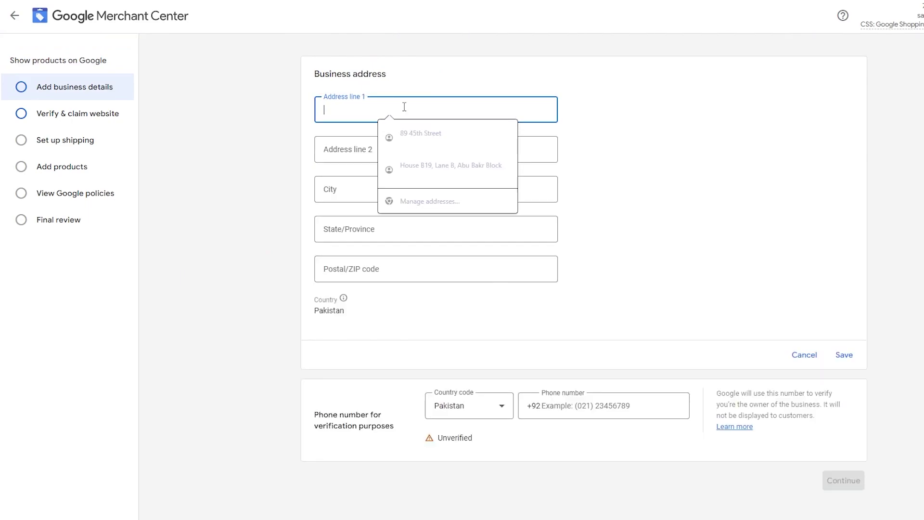
left_click(415, 137)
scroll(500, 202, "down", 2)
left_click(611, 347)
left_click(541, 345)
double_click(542, 346)
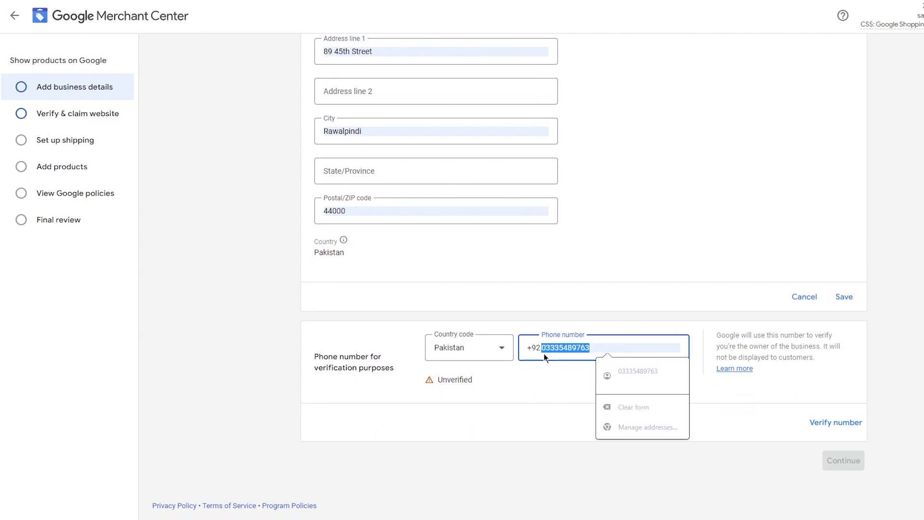
key("BackSpace")
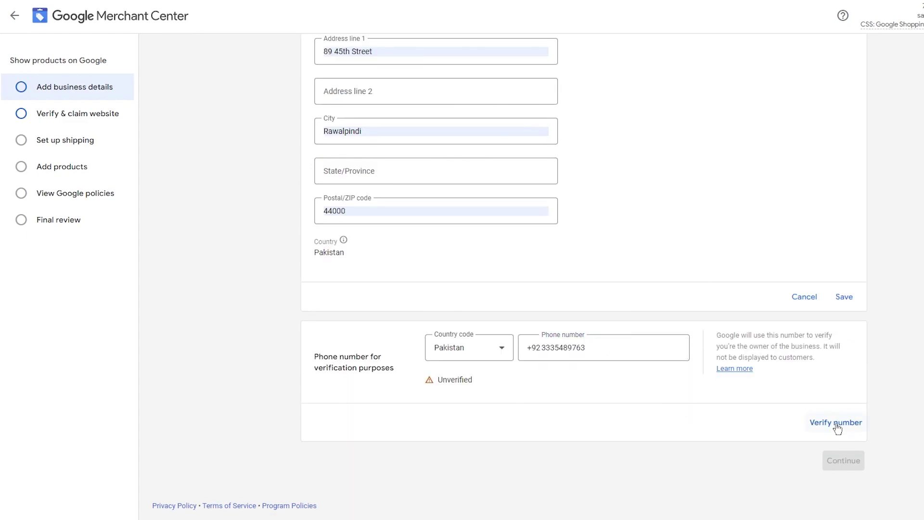
Open the phone verification options, dismiss them without requesting a code, and save the business address
left_click(836, 426)
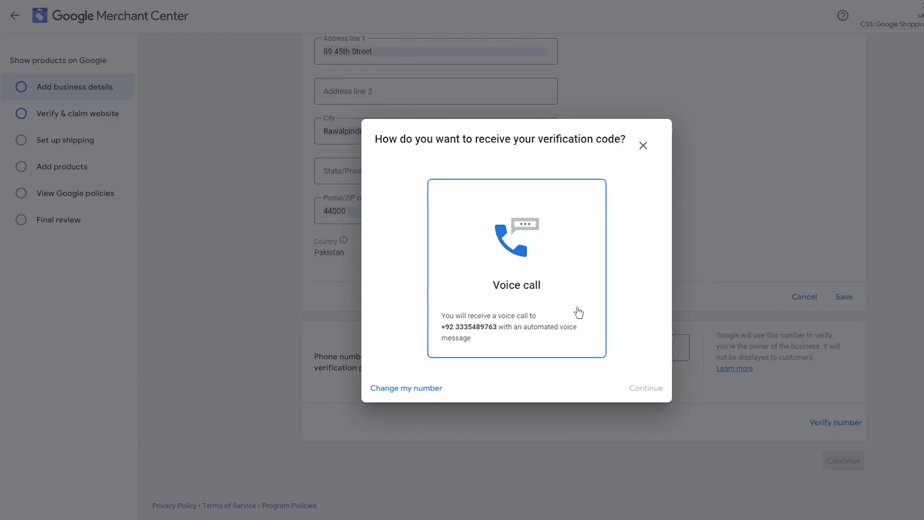
left_click(653, 143)
scroll(699, 299, "up", 1)
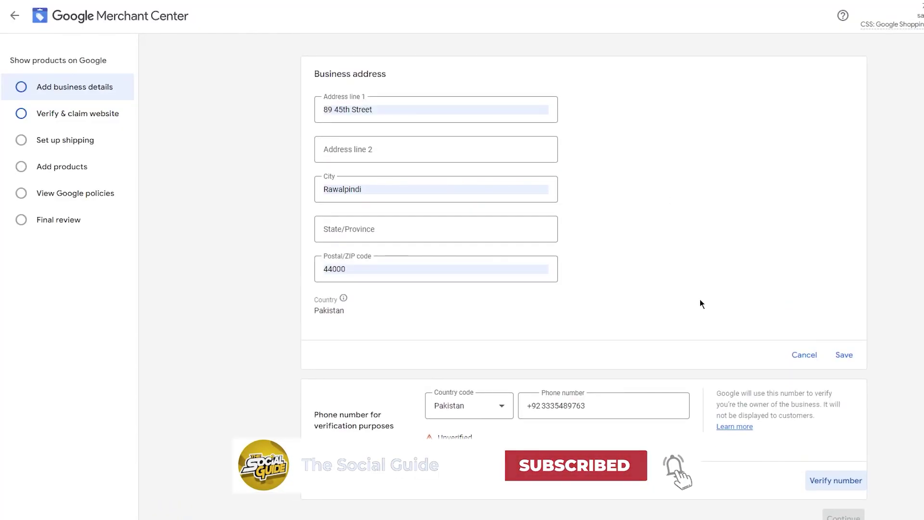
left_click(842, 355)
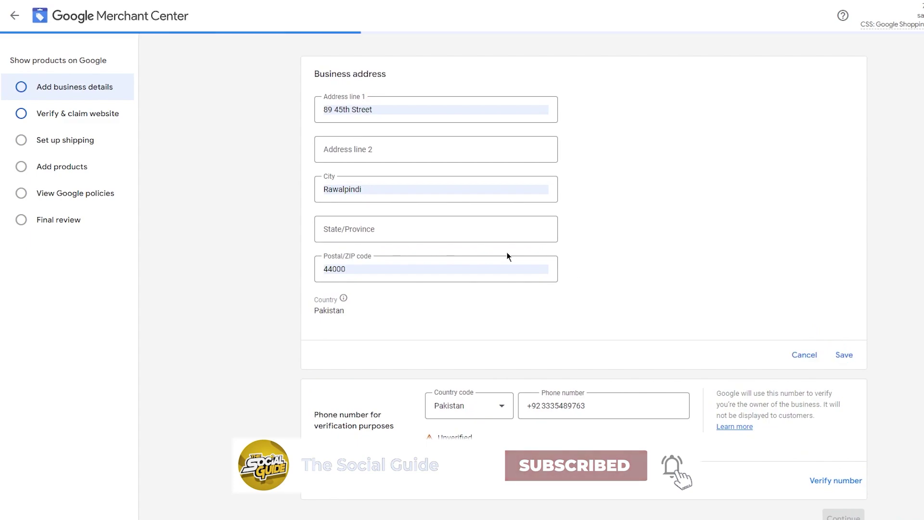
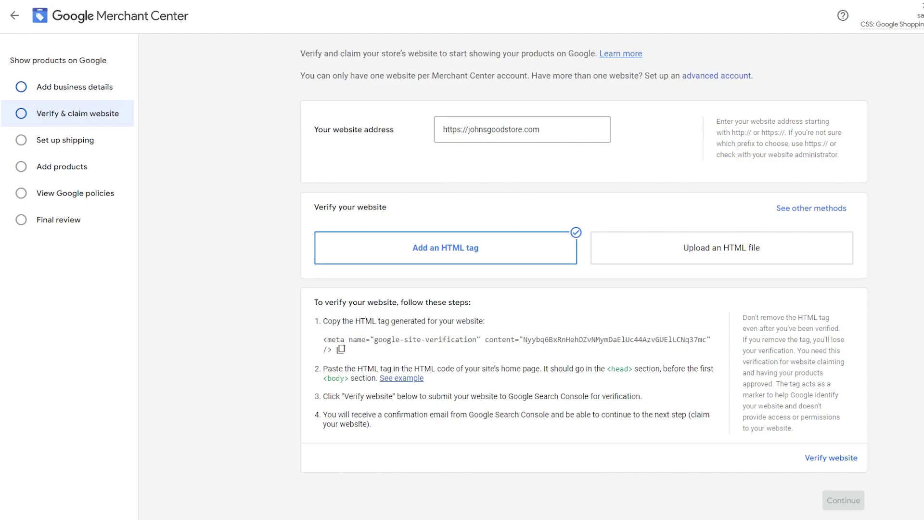
Show the other website verification methods and read the HTML tag verification instructions
left_click(818, 208)
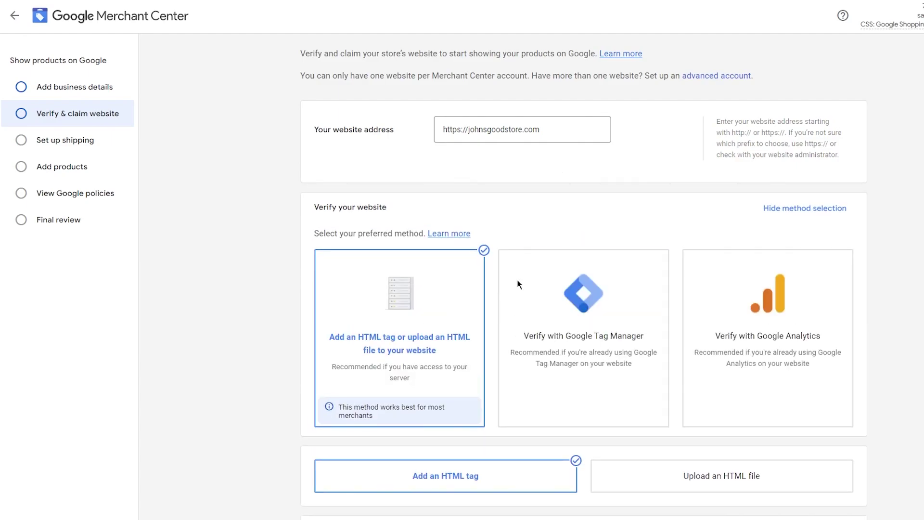
scroll(713, 260, "down", 6)
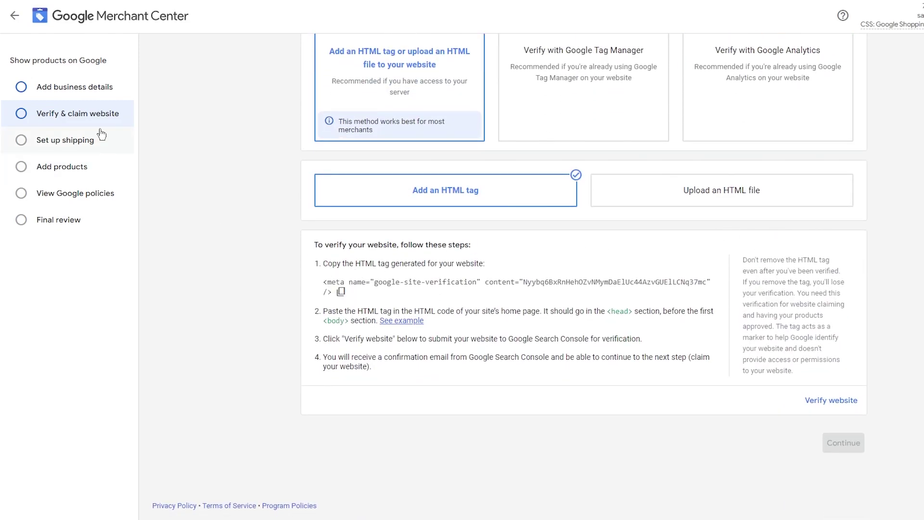
left_click_drag(382, 263, 321, 263)
left_click(570, 235)
left_click_drag(322, 311, 517, 326)
left_click(517, 326)
left_click(56, 122)
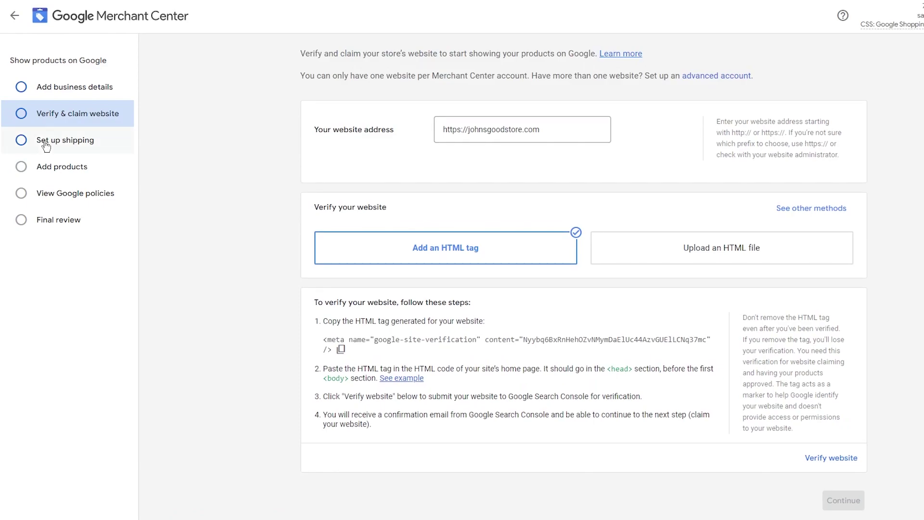
Submit the service coverage for Food bank shipping to Pakistan in PKR, and open the Add products stage
left_click(45, 142)
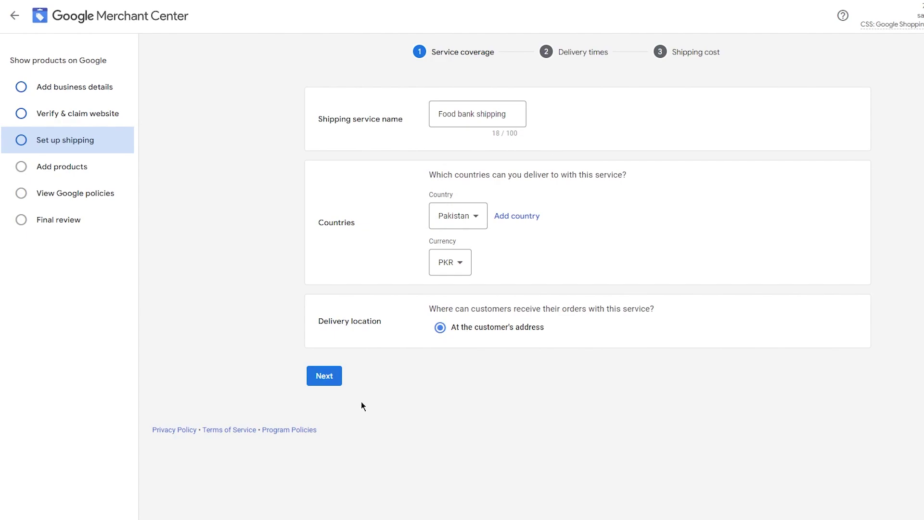
left_click(324, 375)
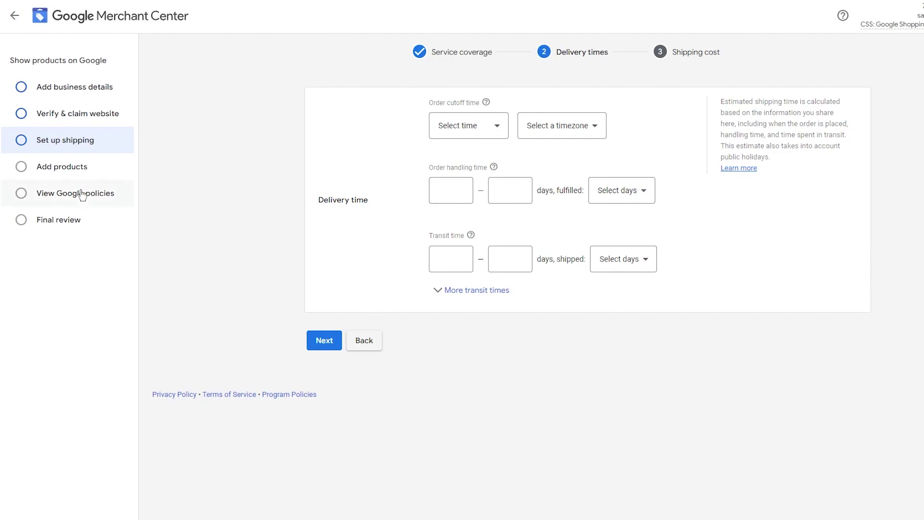
left_click(82, 167)
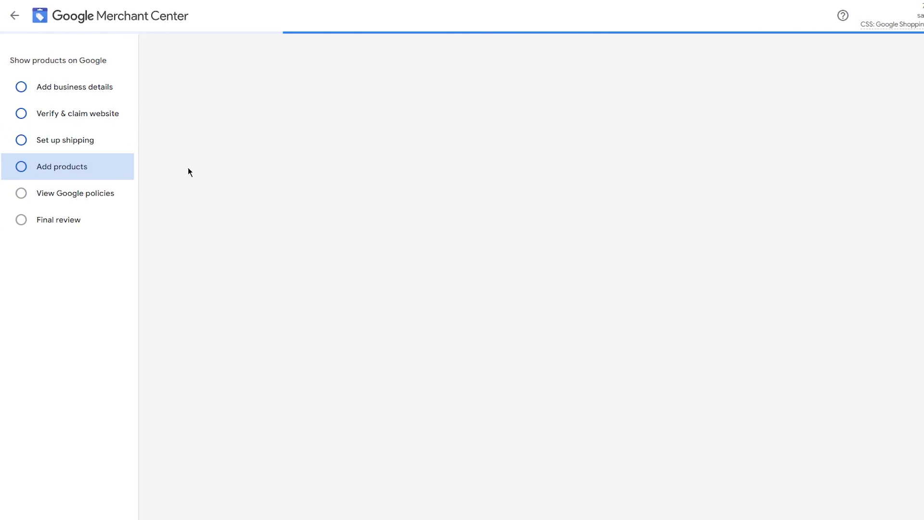